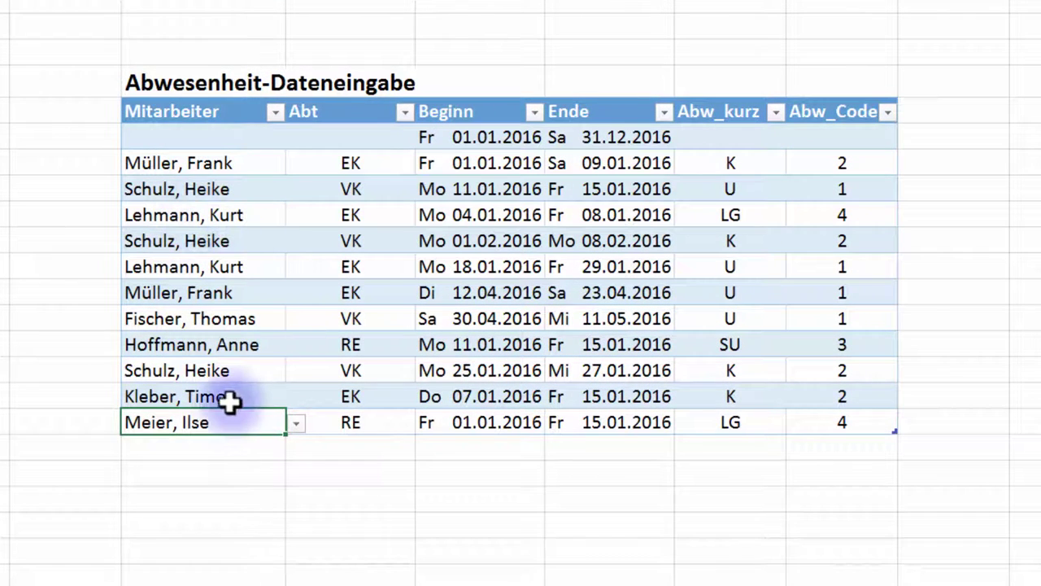
# Step: Review the last absence entry's employee name list, department, start date and end date
pyautogui.click(296, 423)
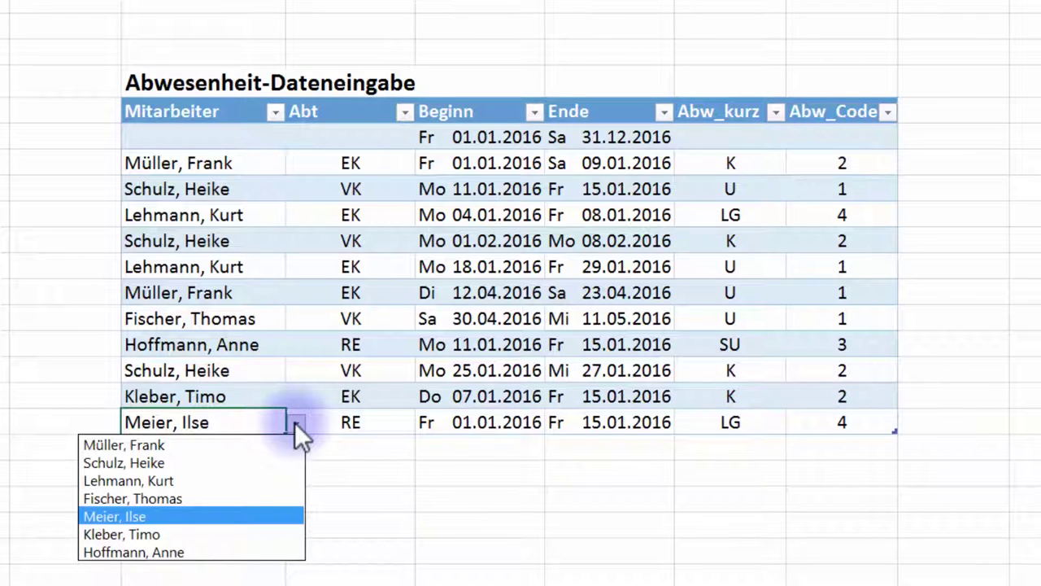
pyautogui.click(353, 421)
pyautogui.click(353, 421)
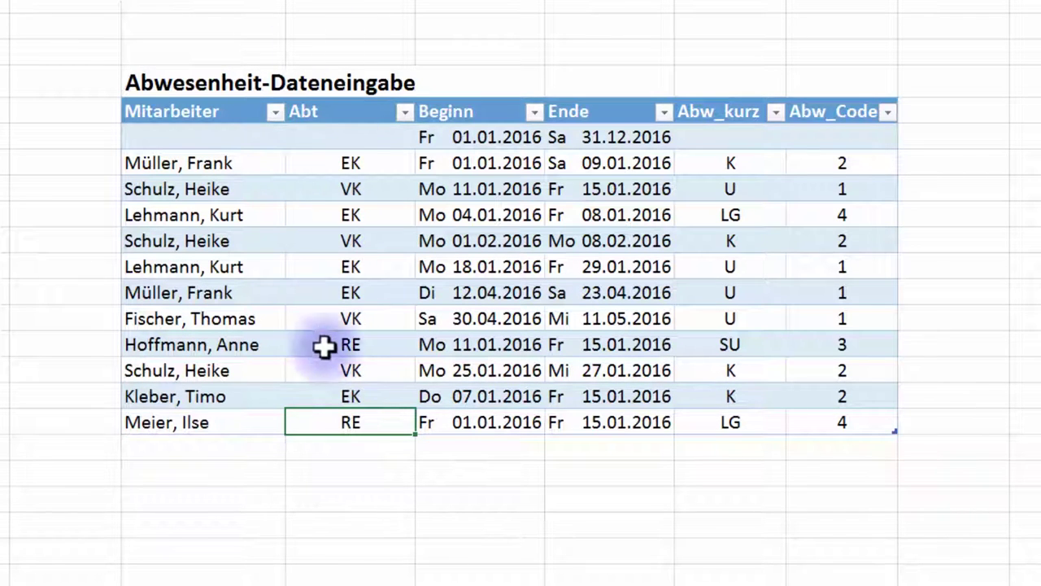
pyautogui.click(456, 424)
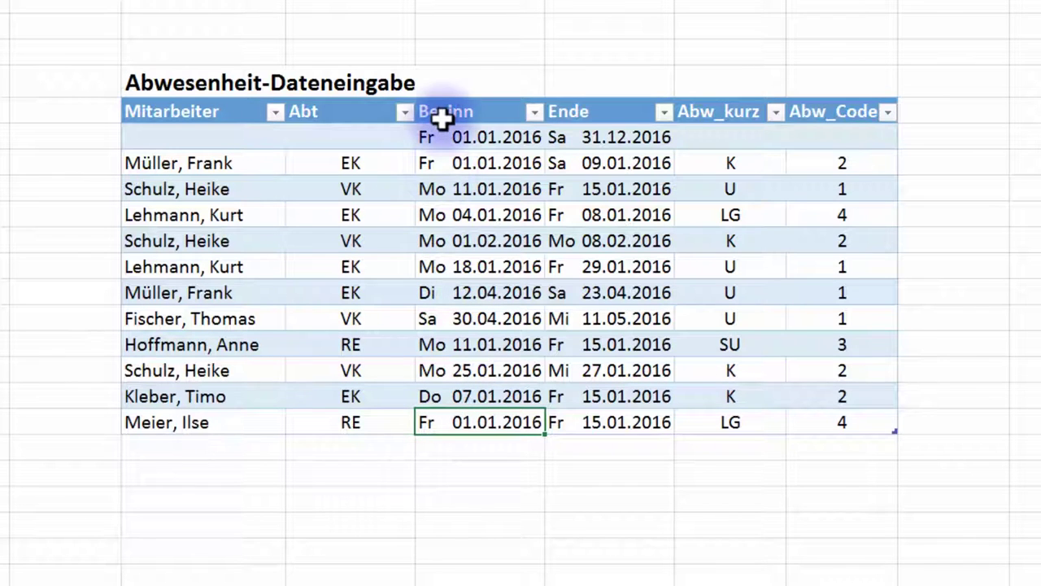
pyautogui.click(611, 431)
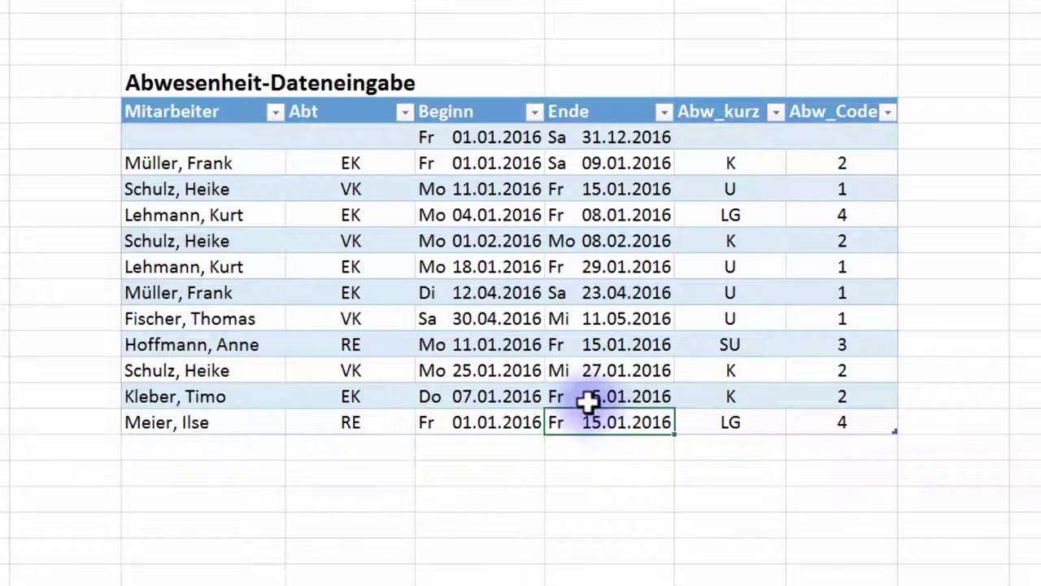
# Step: Confirm LG as the last entry's abbreviation, inspect its Abw_Code lookup formula, then view AbwArten
pyautogui.click(720, 423)
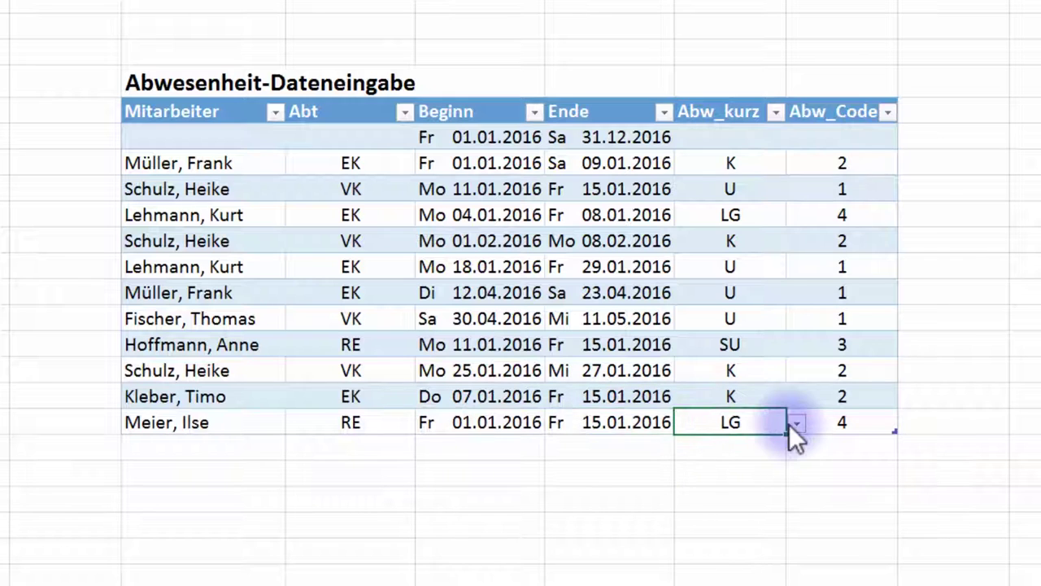
pyautogui.click(797, 423)
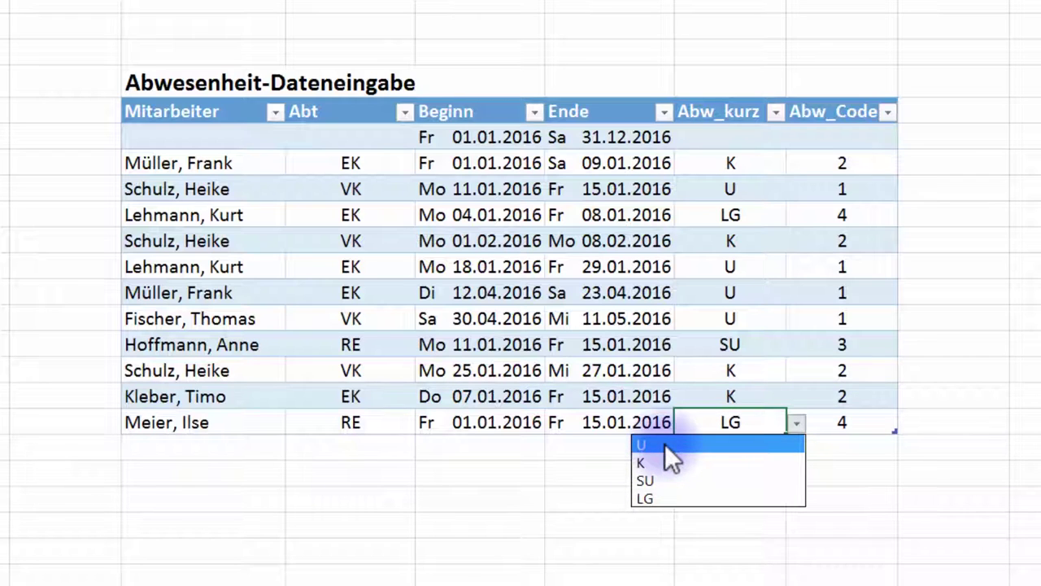
pyautogui.click(730, 419)
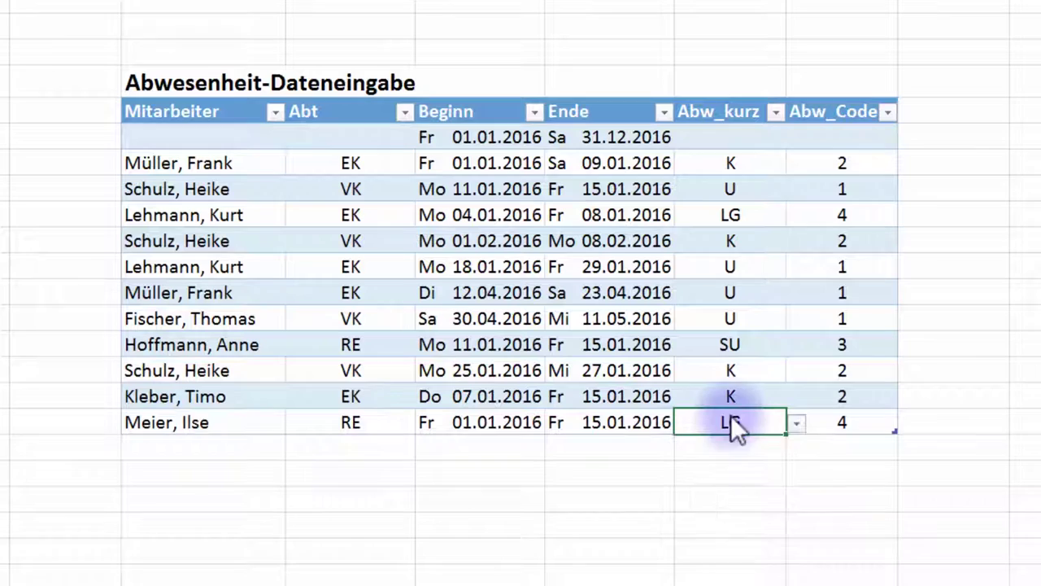
pyautogui.click(849, 421)
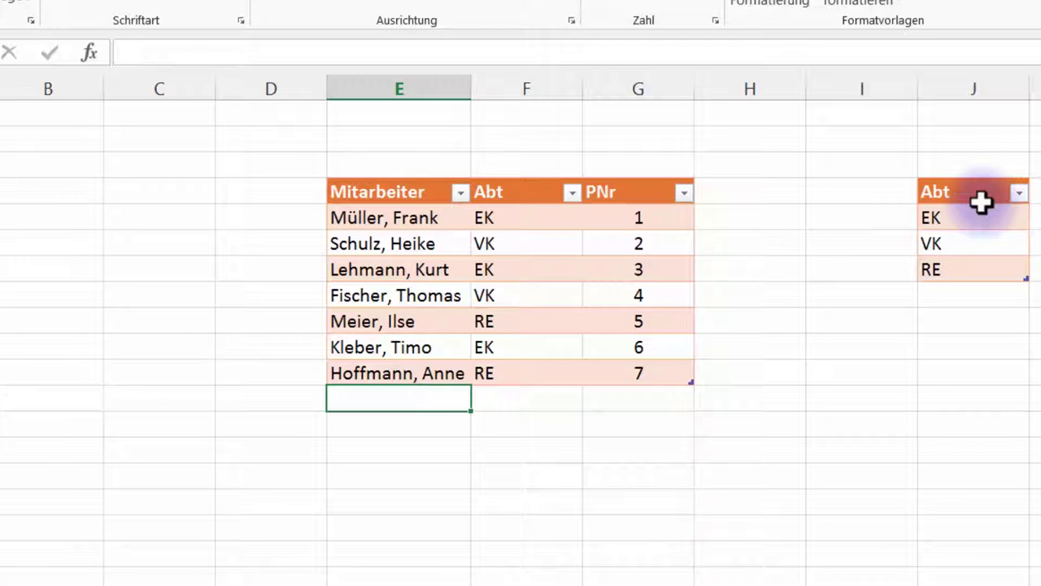
pyautogui.click(146, 582)
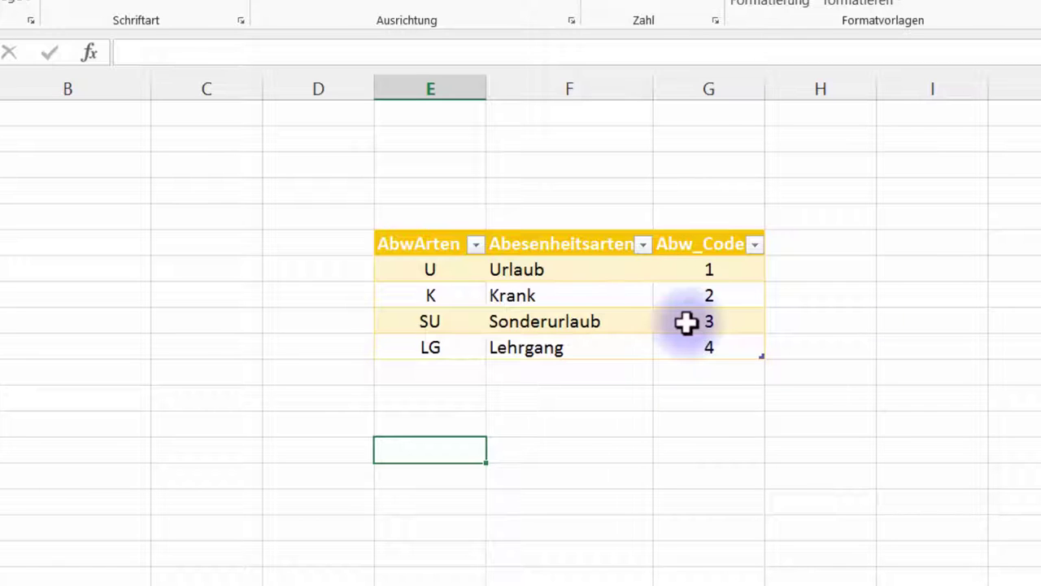
# Step: Return to the Abwesenheit sheet with Ctrl+Page Up, where the LG entry's Abw_Code shows 4
pyautogui.hotkey('ctrl', 'pageup')
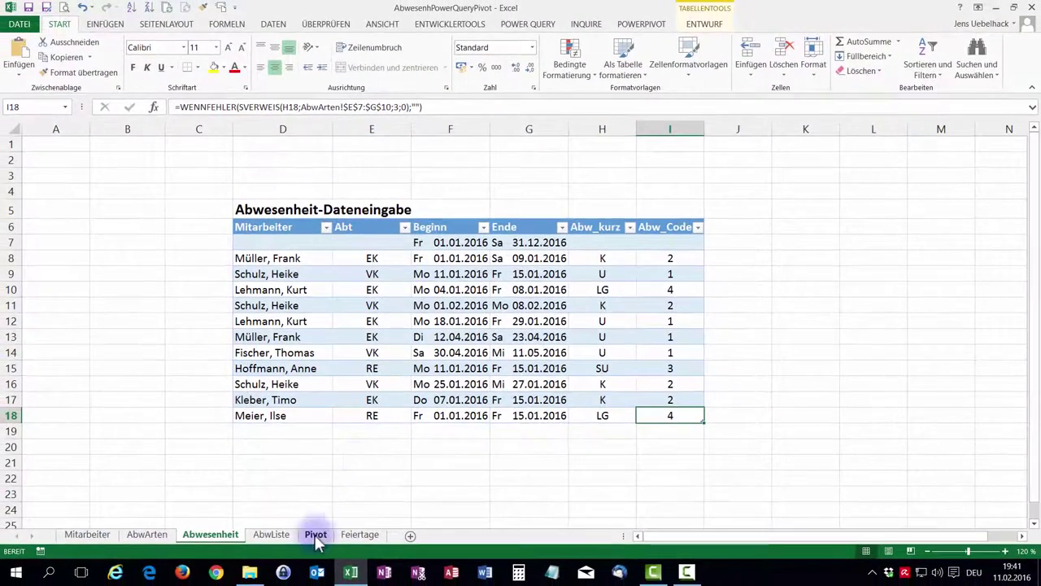
pyautogui.click(315, 536)
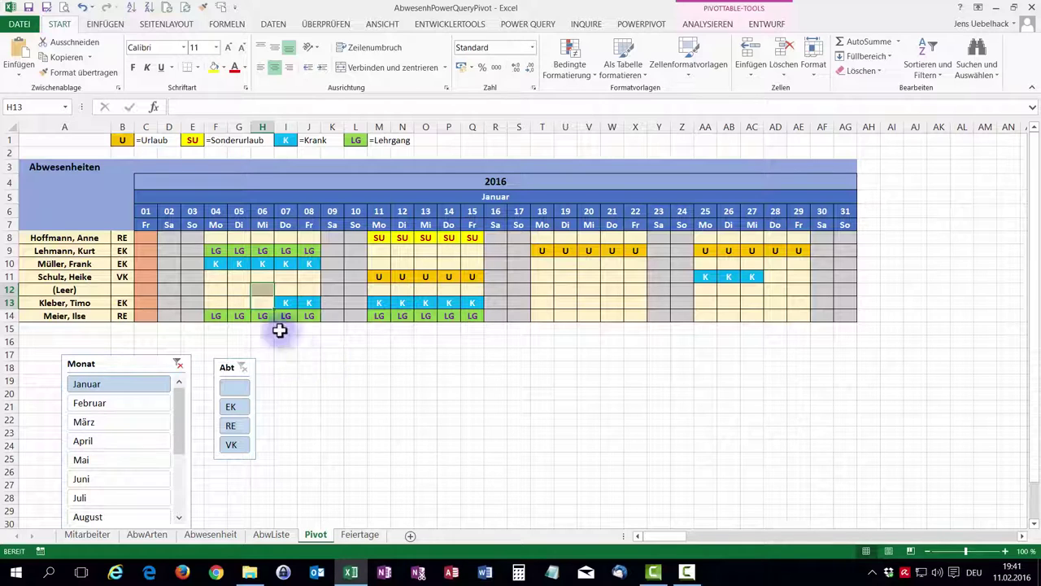
pyautogui.moveTo(425, 276)
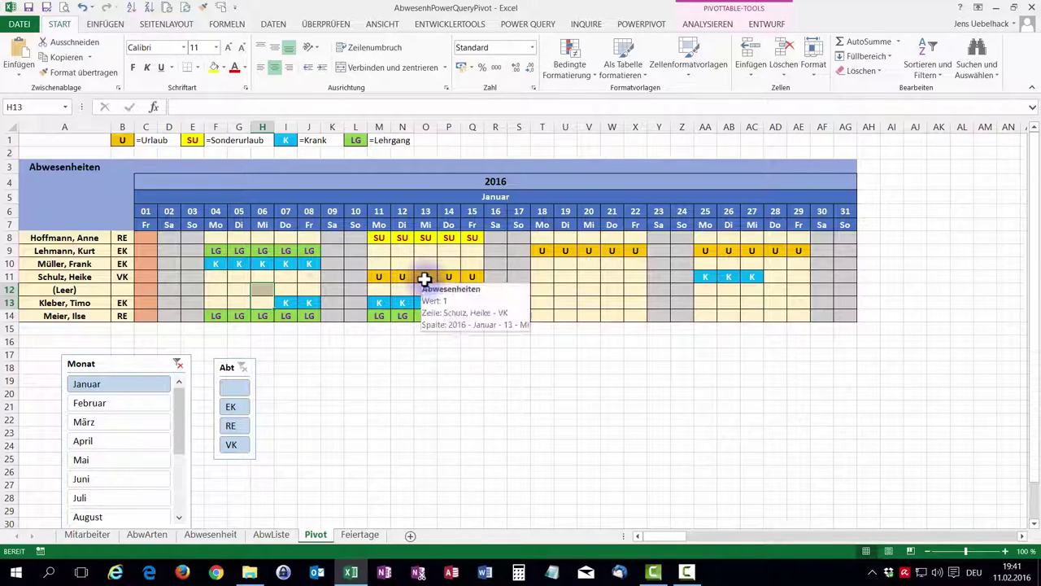
pyautogui.click(374, 274)
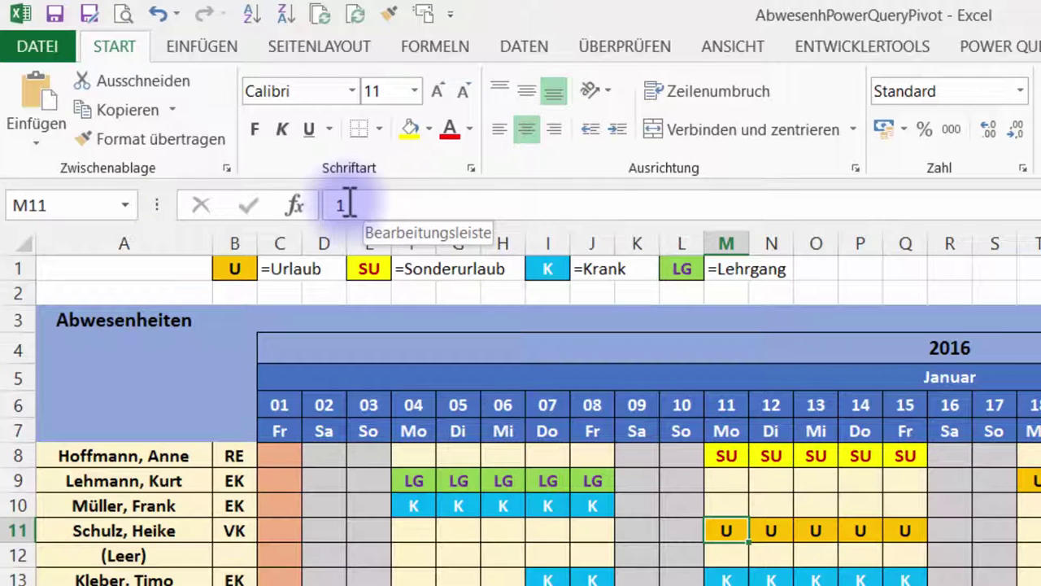
pyautogui.click(592, 579)
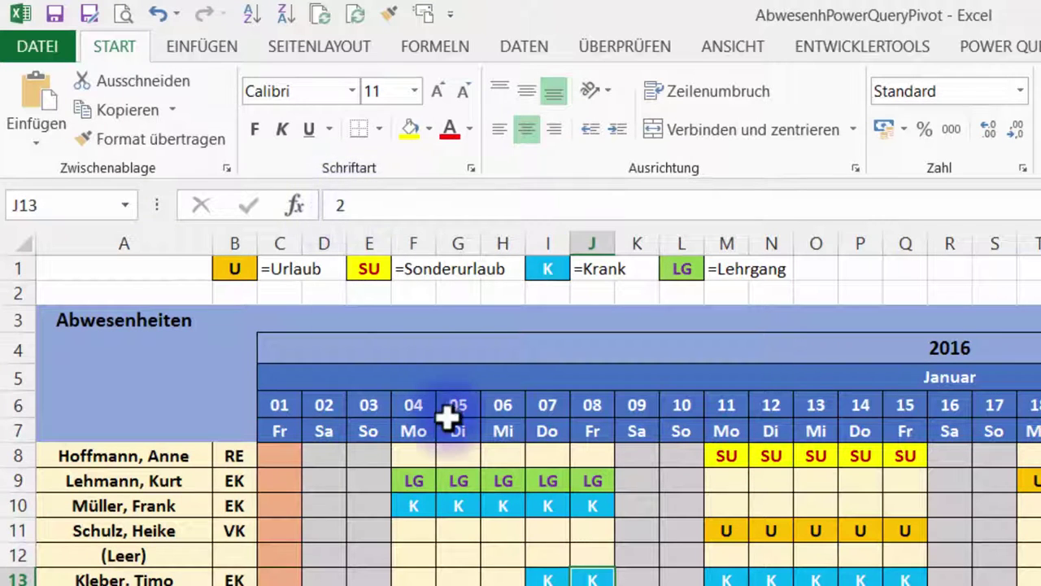
pyautogui.click(417, 478)
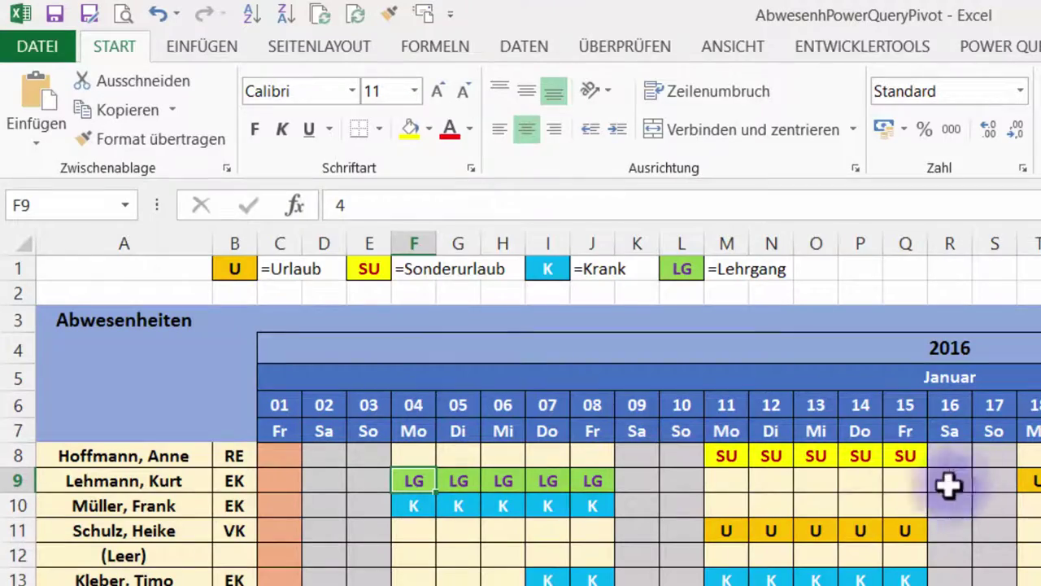
pyautogui.click(816, 457)
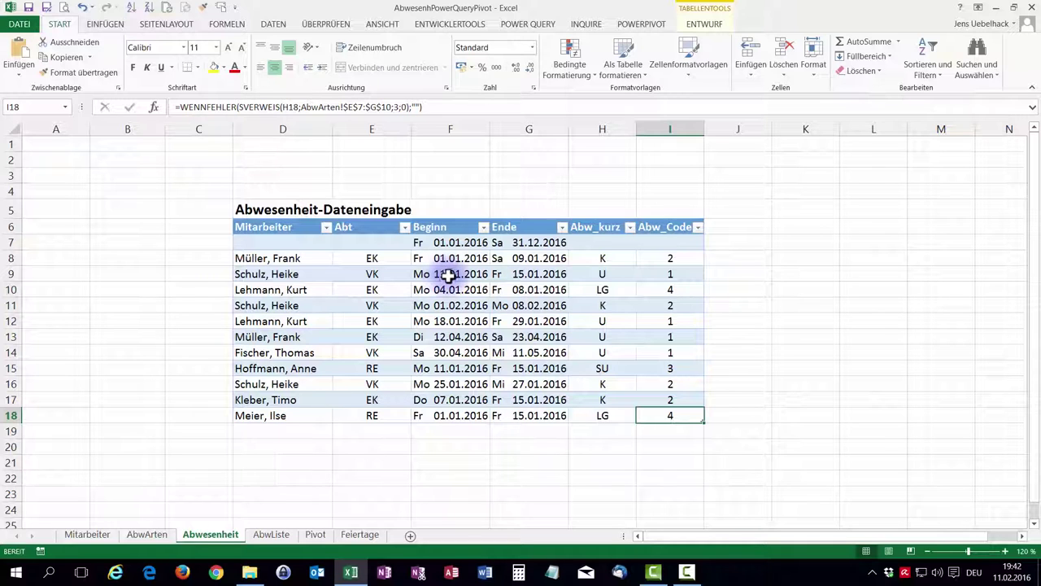
# Step: Check AbwListe, then select a cell in the Abwesenheit table and show the Power Query ribbon
pyautogui.click(274, 534)
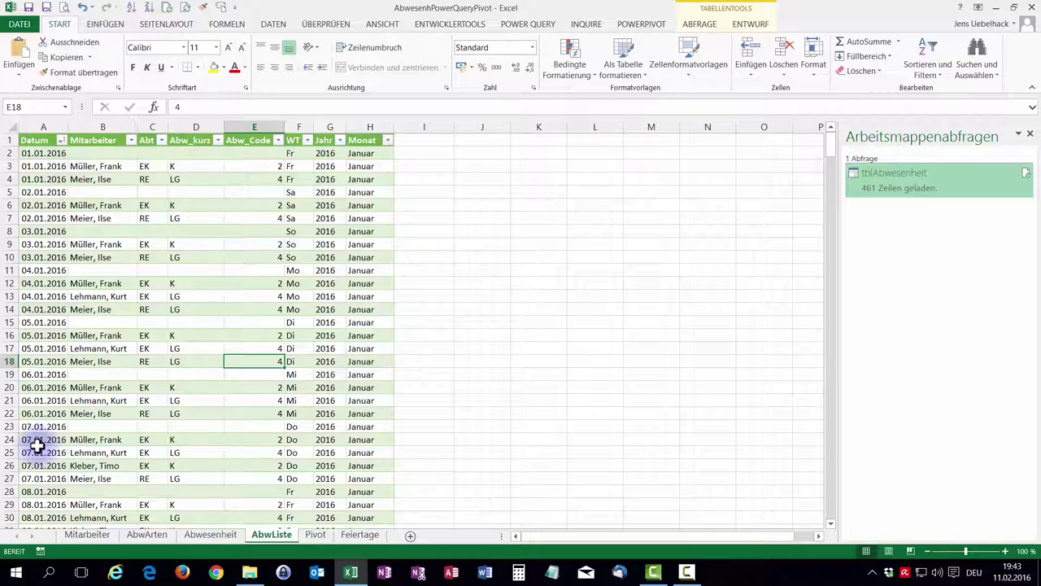
pyautogui.click(210, 534)
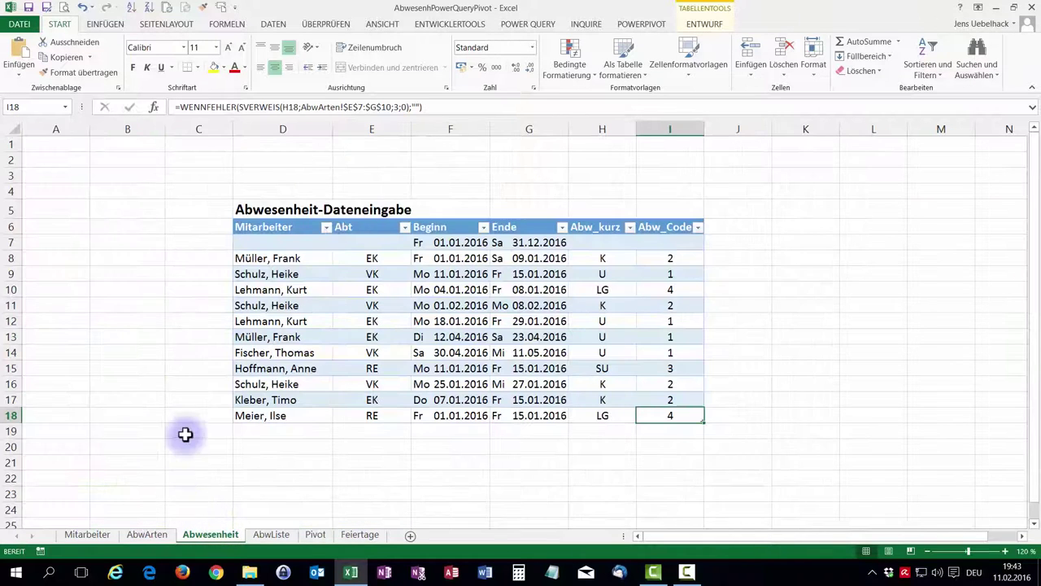
pyautogui.click(391, 306)
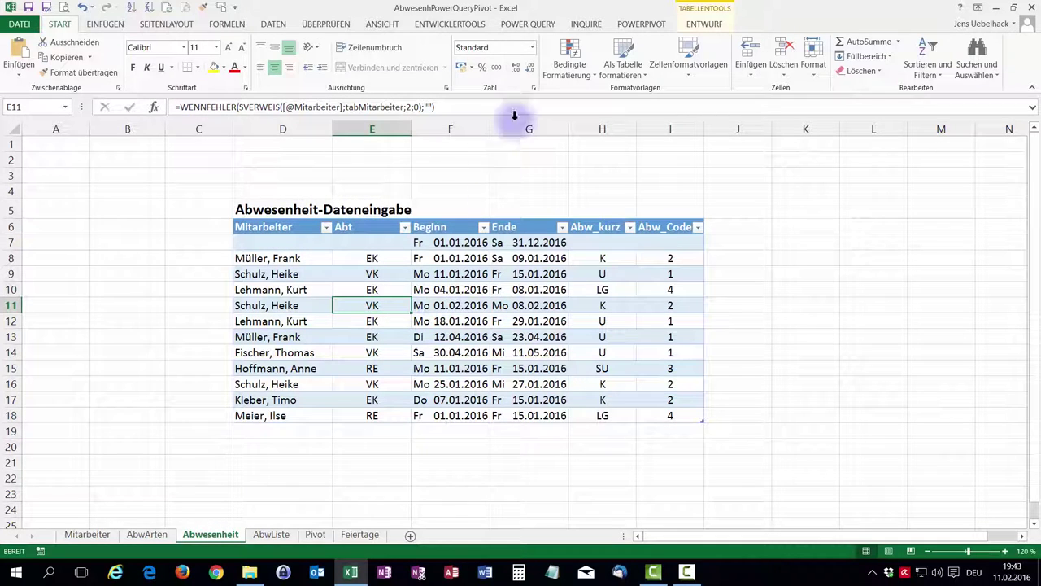
pyautogui.click(515, 27)
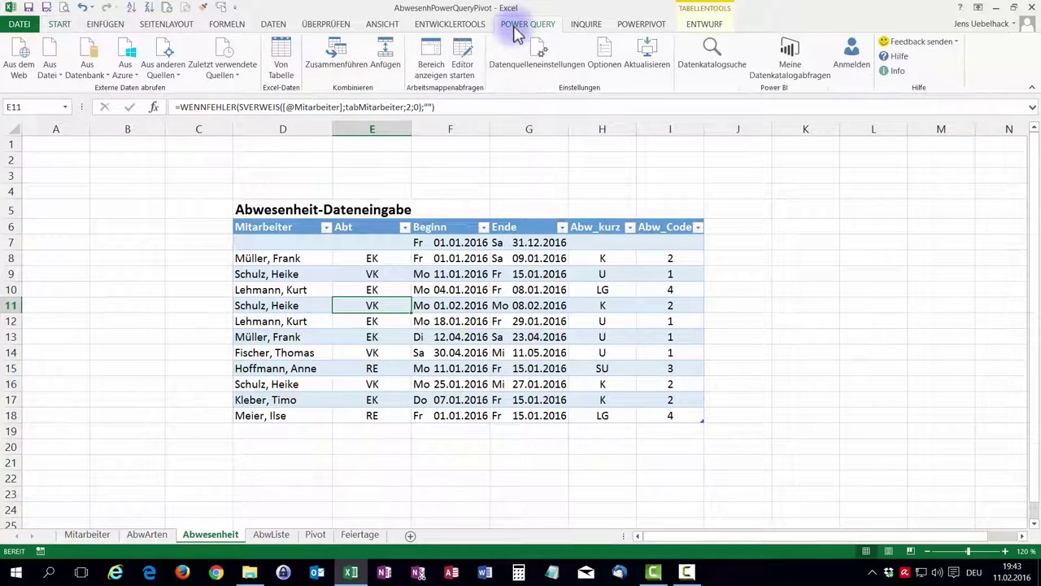
# Step: Load the absence table into Power Query and convert Beginn and Ende to whole numbers
pyautogui.click(281, 61)
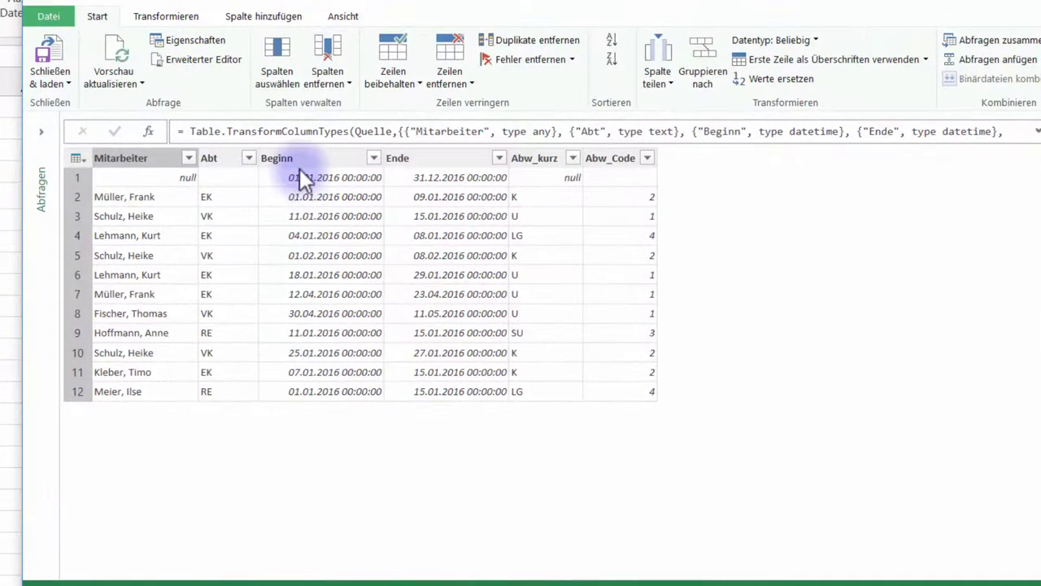
pyautogui.click(313, 160)
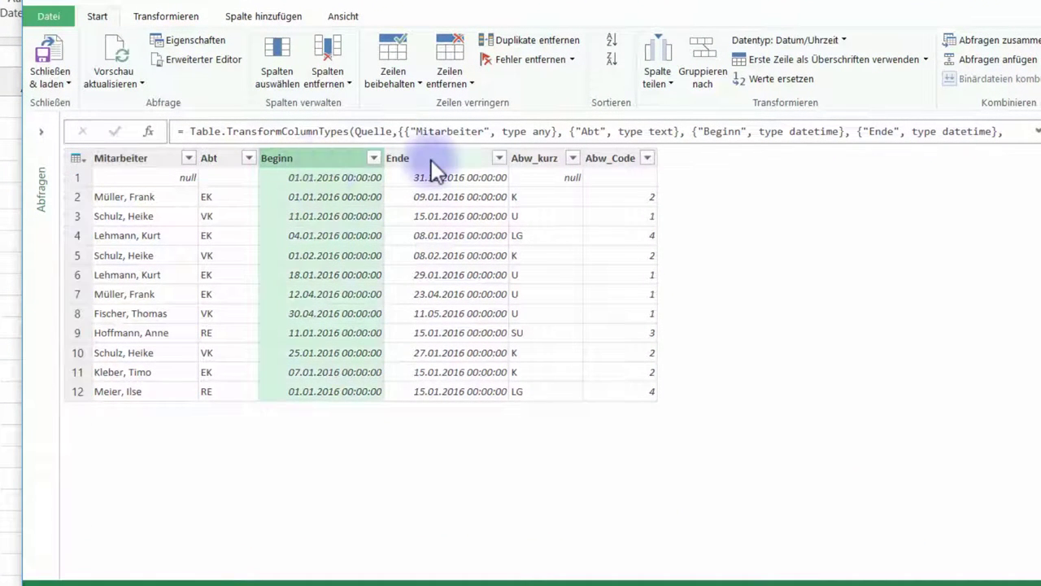
pyautogui.keyDown('ctrl'); pyautogui.click(431, 160); pyautogui.keyUp('ctrl')
pyautogui.click(844, 39)
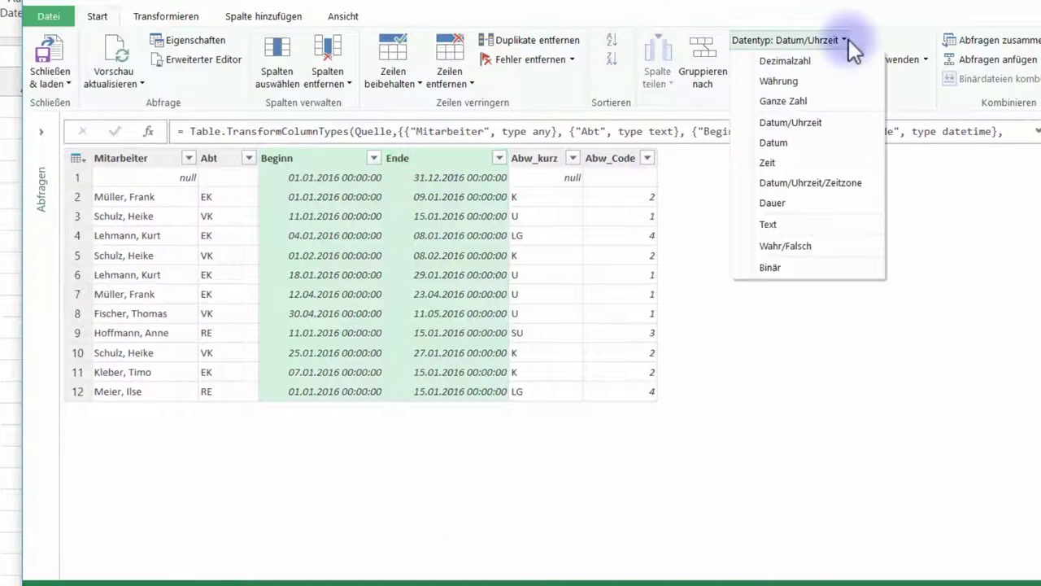
pyautogui.click(807, 102)
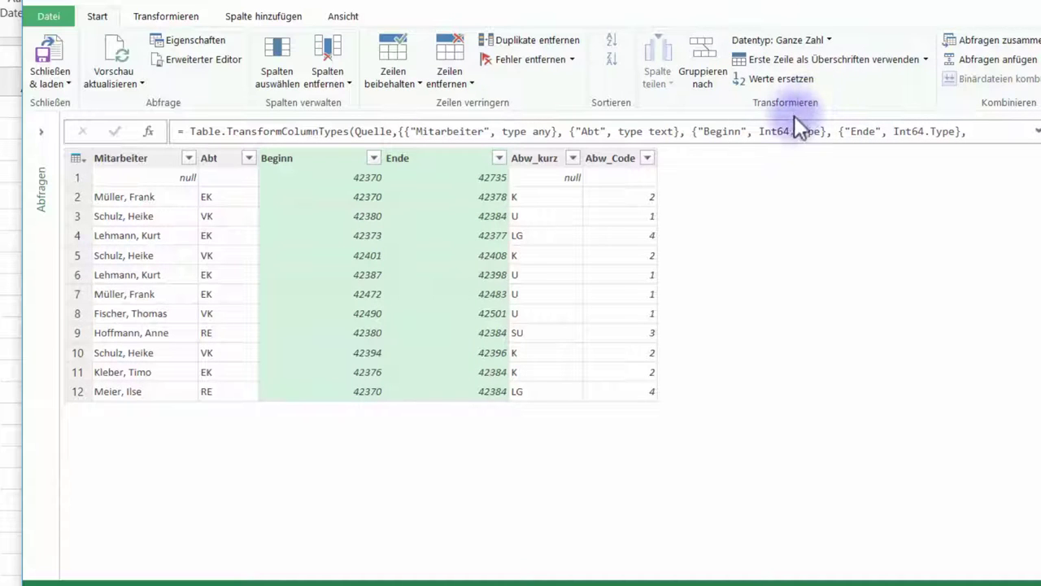
# Step: Set the Abw_Code column's data type to whole number
pyautogui.click(613, 159)
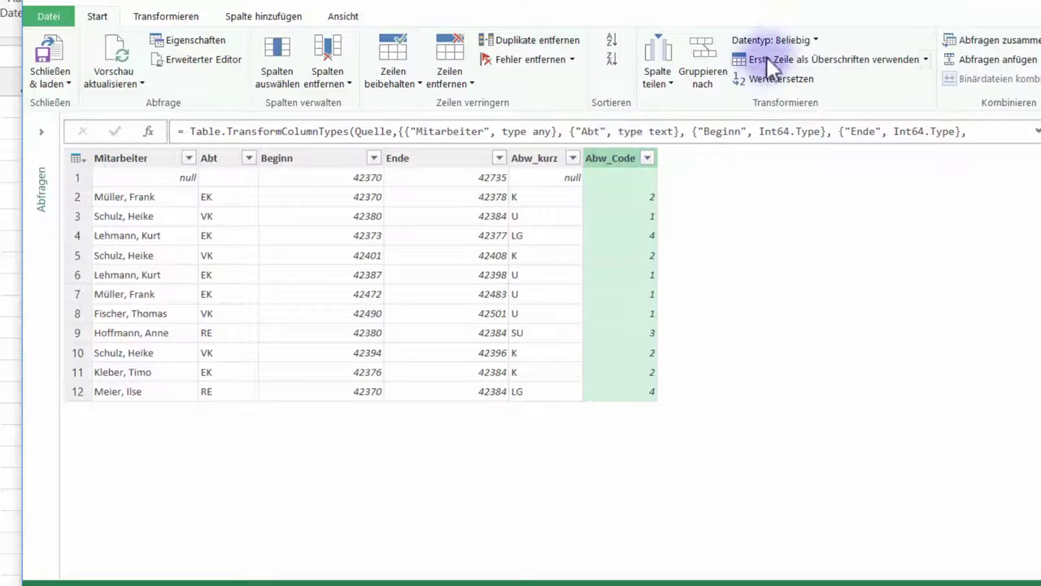
pyautogui.click(815, 40)
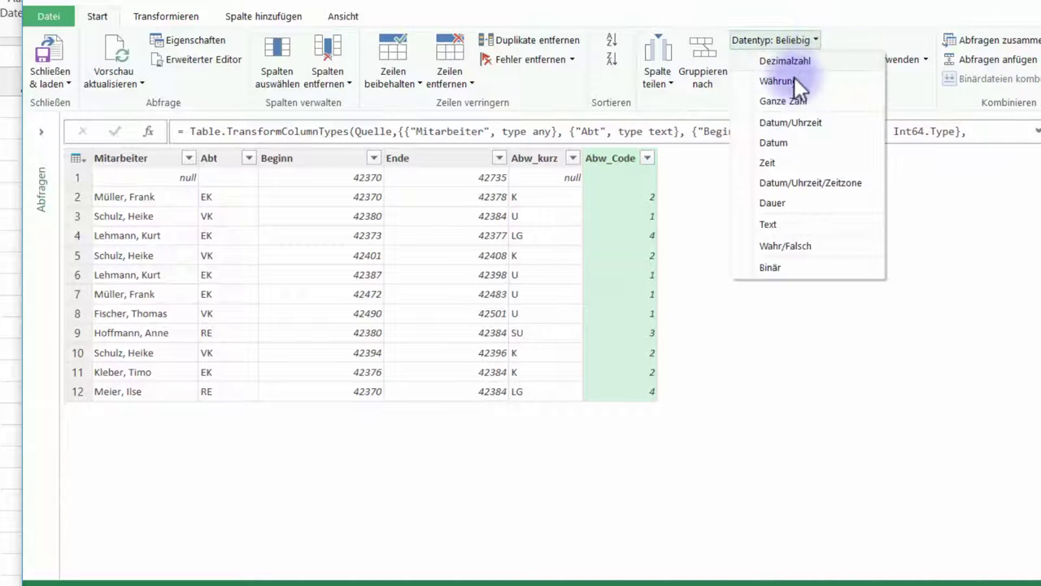
pyautogui.click(782, 100)
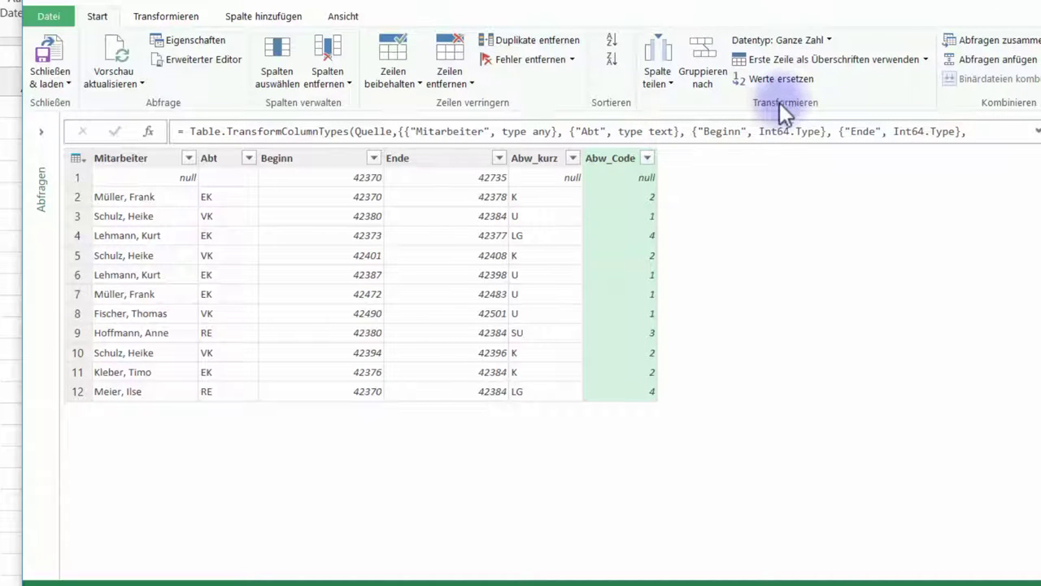
pyautogui.click(259, 18)
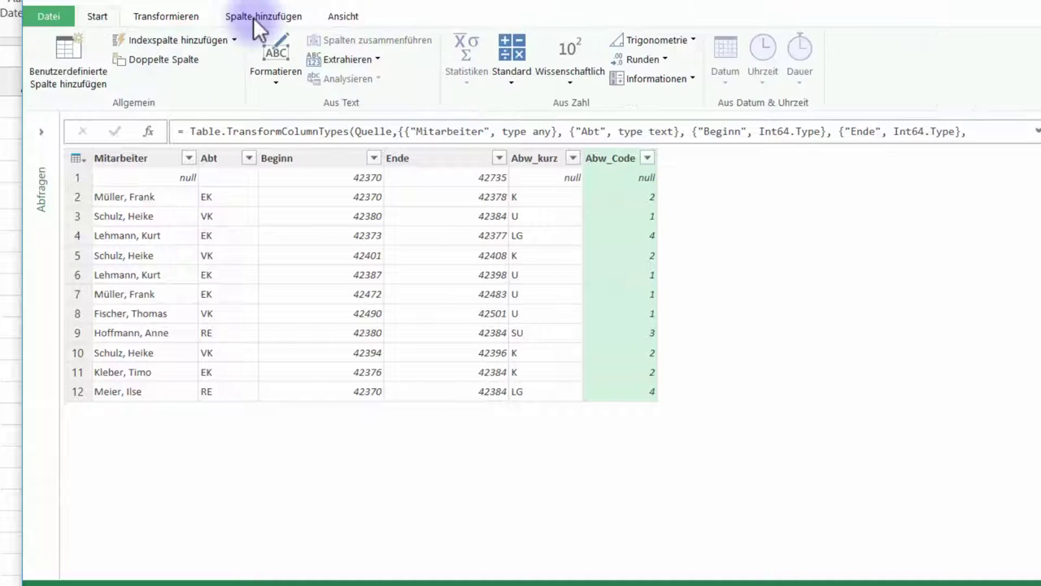
# Step: Draft custom column 'Datum' with formula =List.Numbers([Beginn],[Ende]-[Beginn]+1)
pyautogui.click(69, 51)
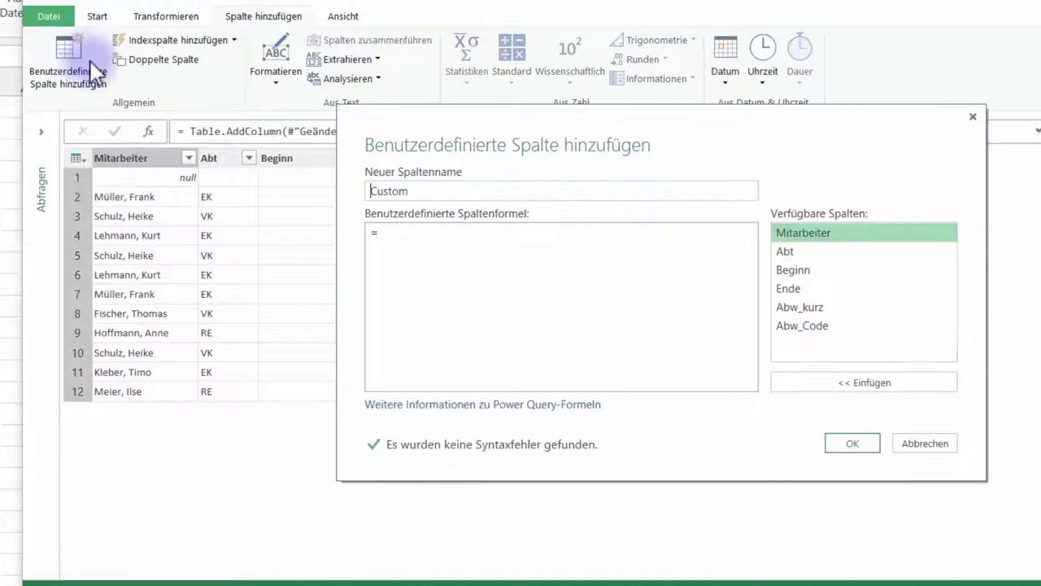
pyautogui.click(382, 191)
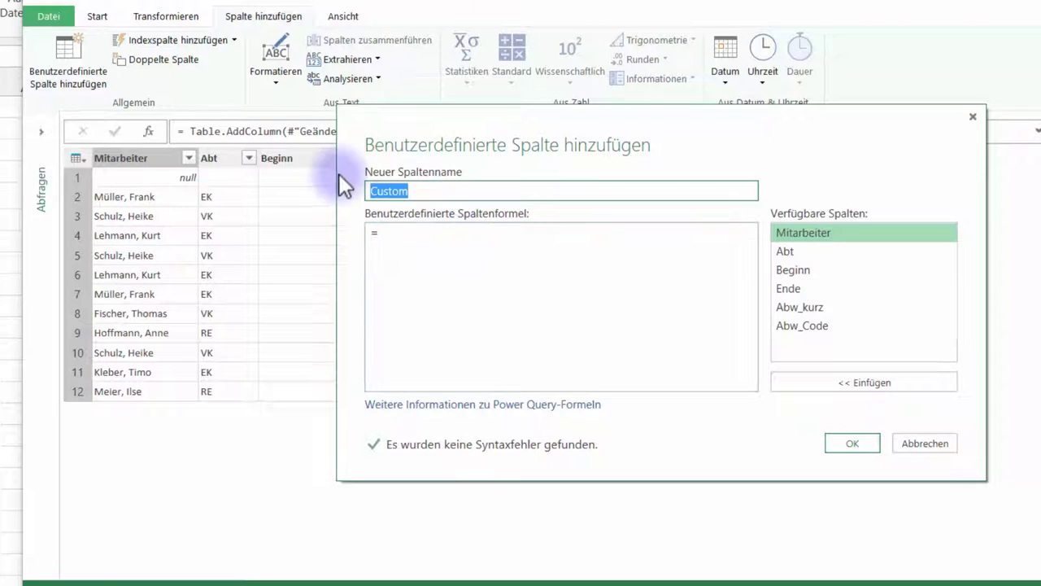
pyautogui.write('D')
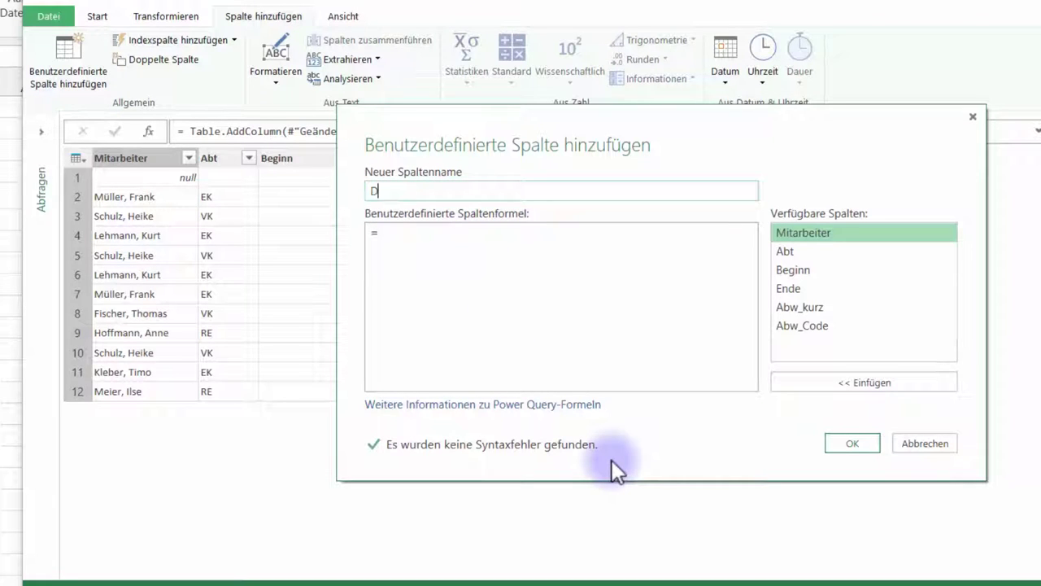
pyautogui.write('atum')
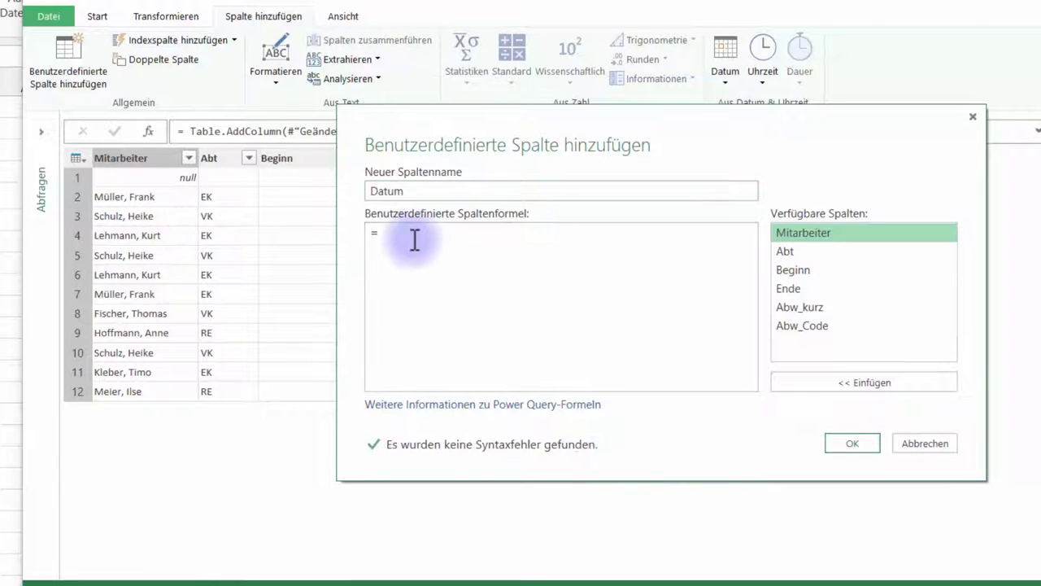
pyautogui.click(414, 240)
pyautogui.write('List.Numbers([Beginn],[Ende]-[Beginn]+1)')
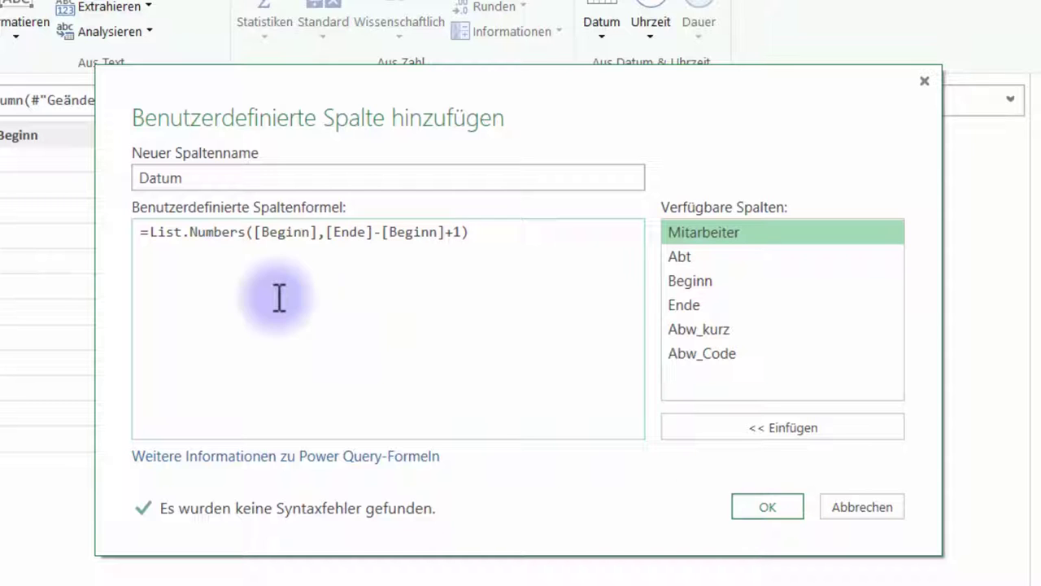
# Step: Add the Datum column, expand its lists into 461 daily rows, and remove Beginn and Ende
pyautogui.click(746, 505)
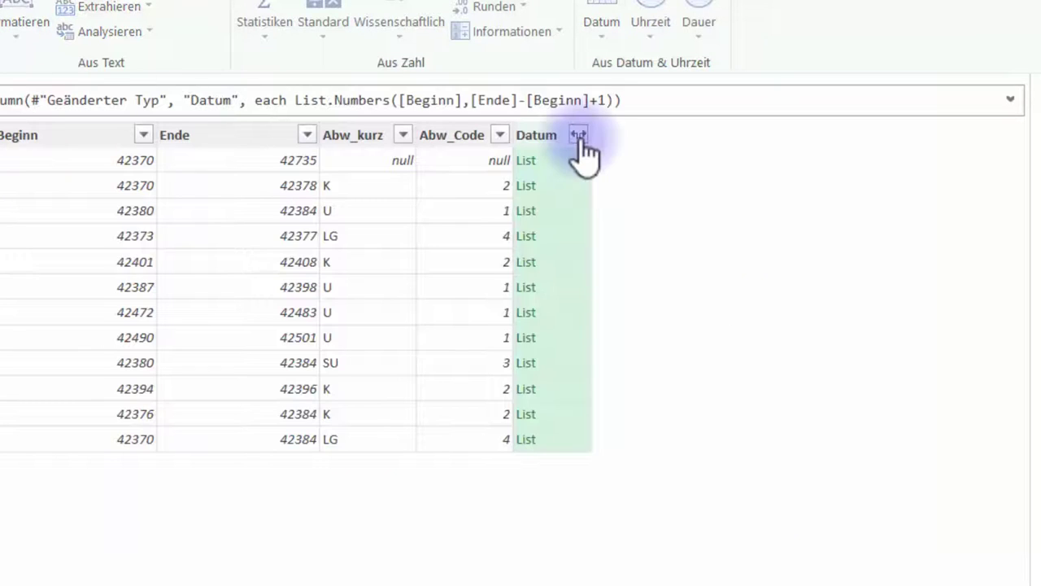
pyautogui.click(579, 137)
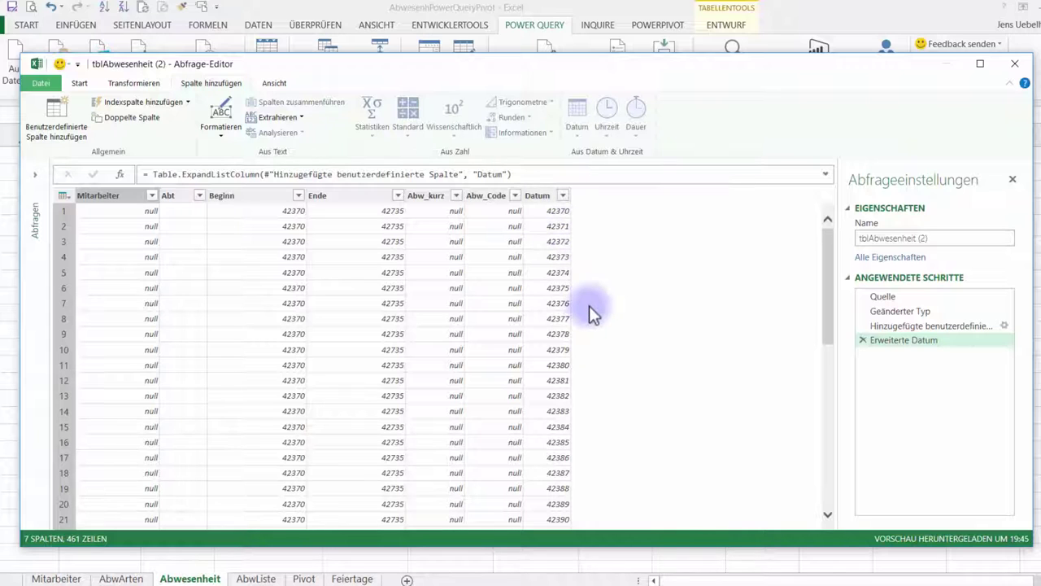
pyautogui.click(251, 196)
pyautogui.click(326, 195)
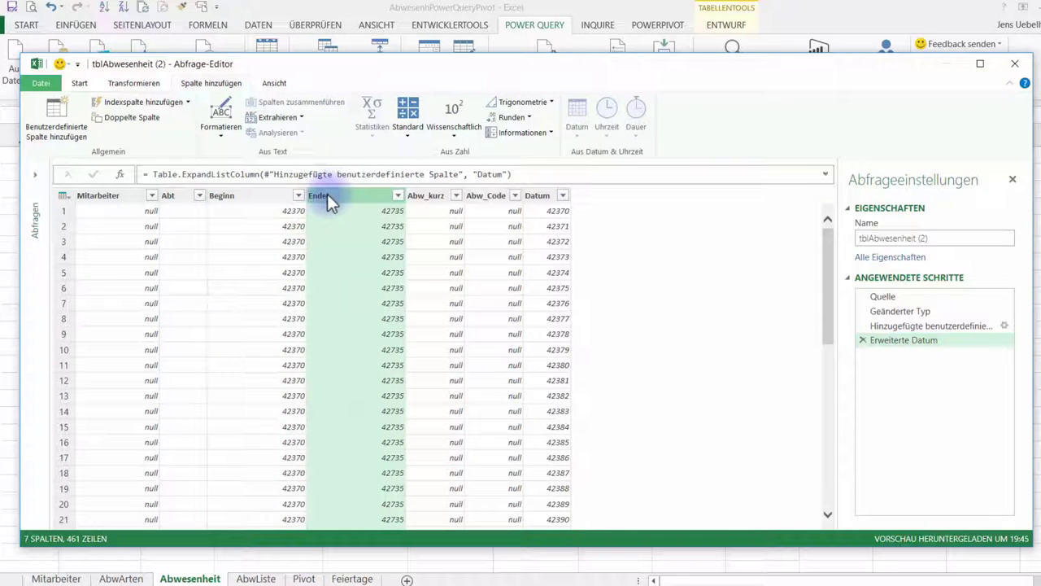
pyautogui.keyDown('ctrl'); pyautogui.click(279, 193); pyautogui.keyUp('ctrl')
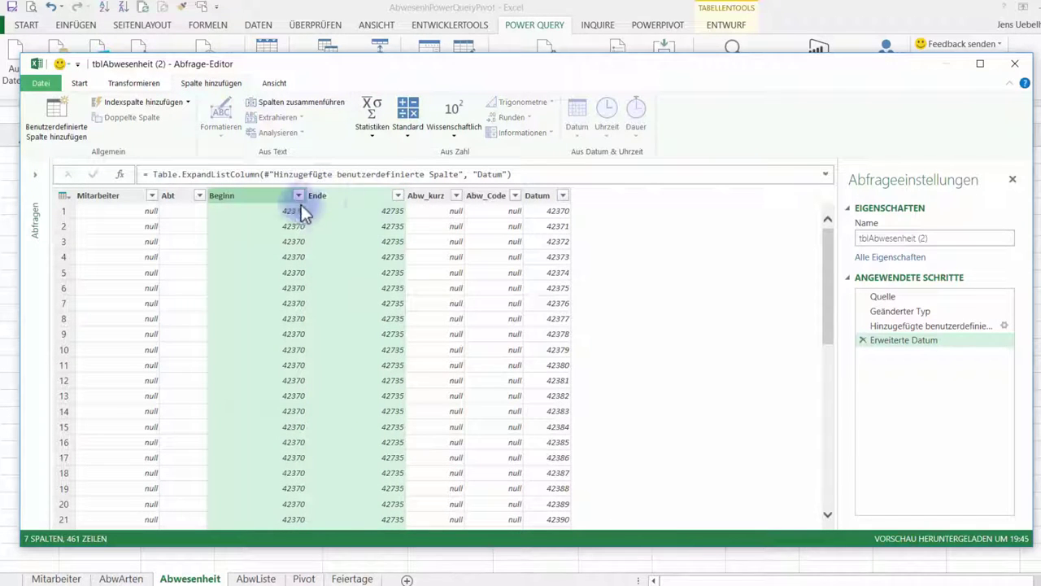
pyautogui.click(79, 83)
pyautogui.click(276, 122)
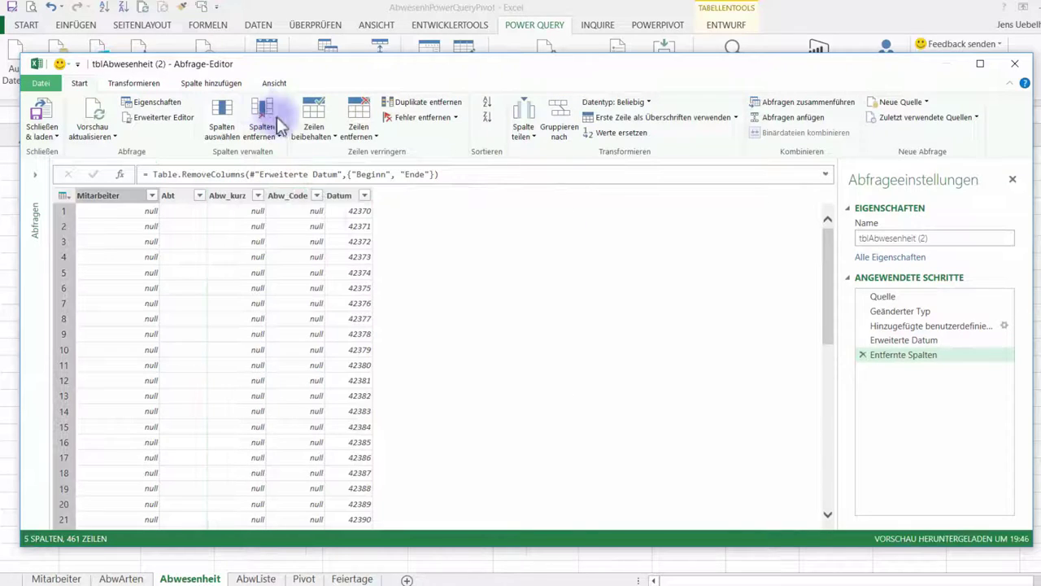
# Step: Move the Datum column to the front of the query
pyautogui.click(346, 197)
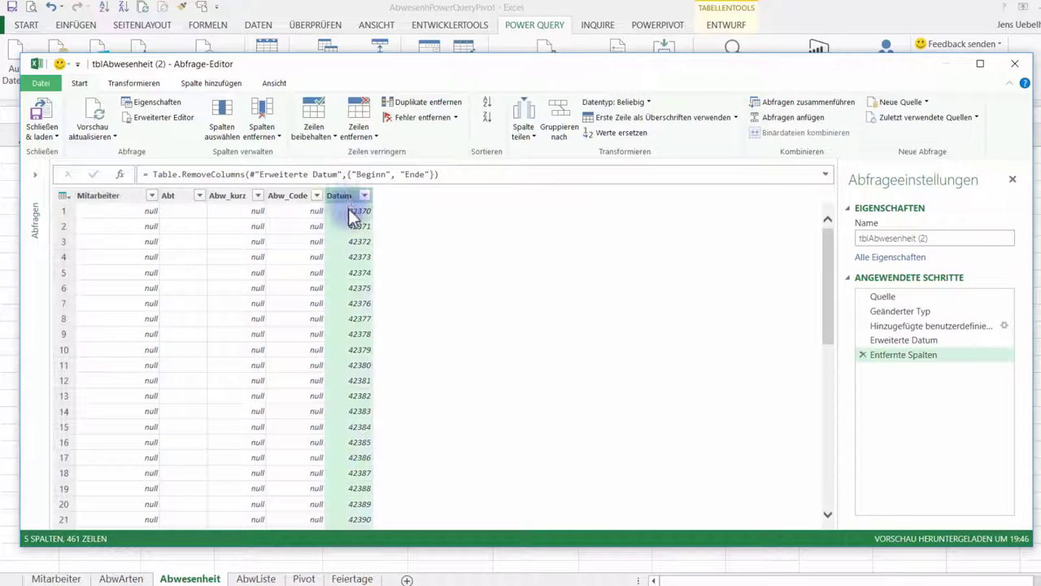
pyautogui.rightClick(351, 218)
pyautogui.click(345, 196)
pyautogui.rightClick(345, 195)
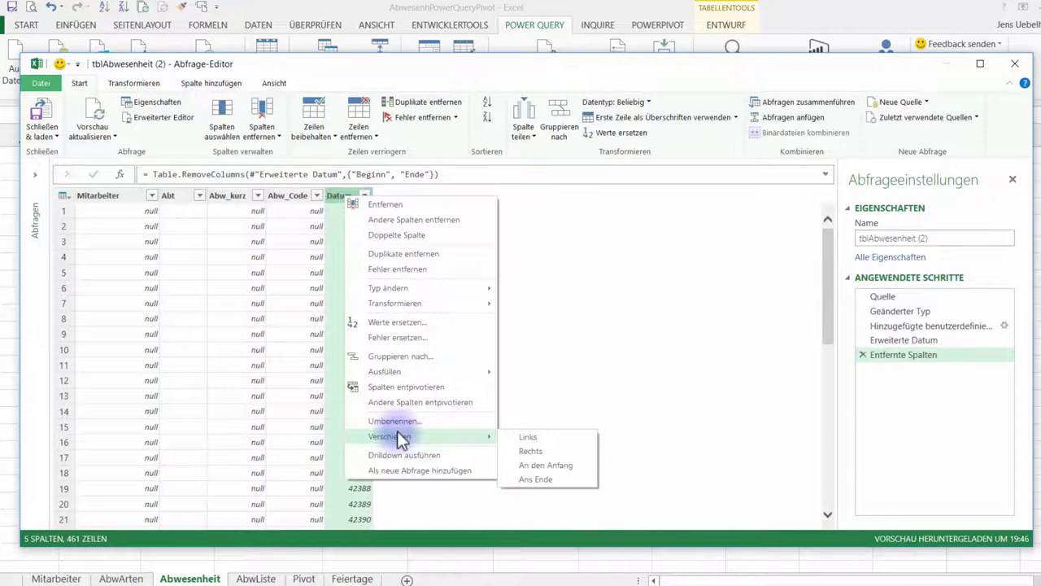
pyautogui.click(525, 465)
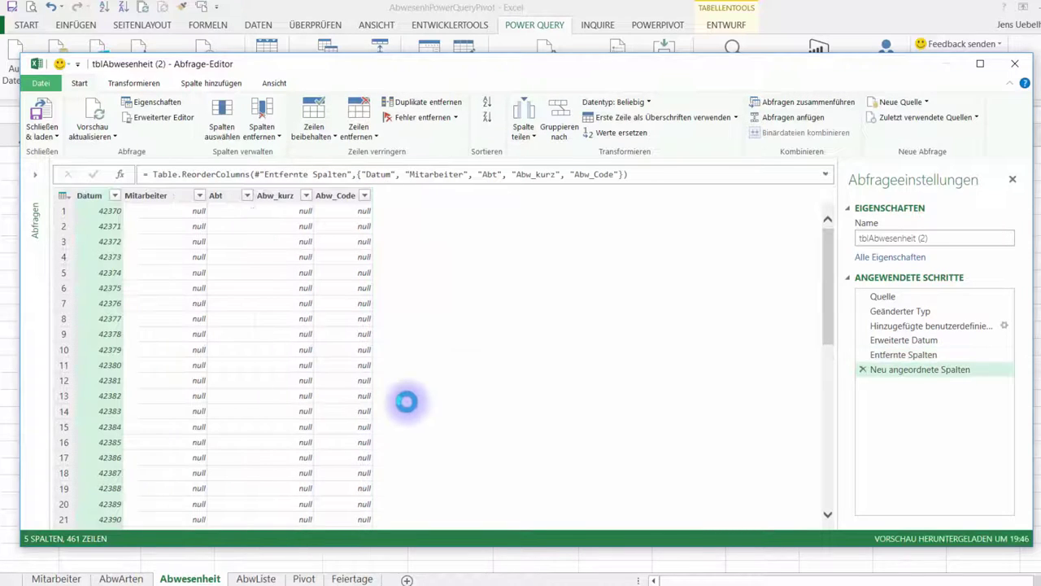
# Step: Give Datum the date type and sort rows ascending from 01.01.2016
pyautogui.click(645, 102)
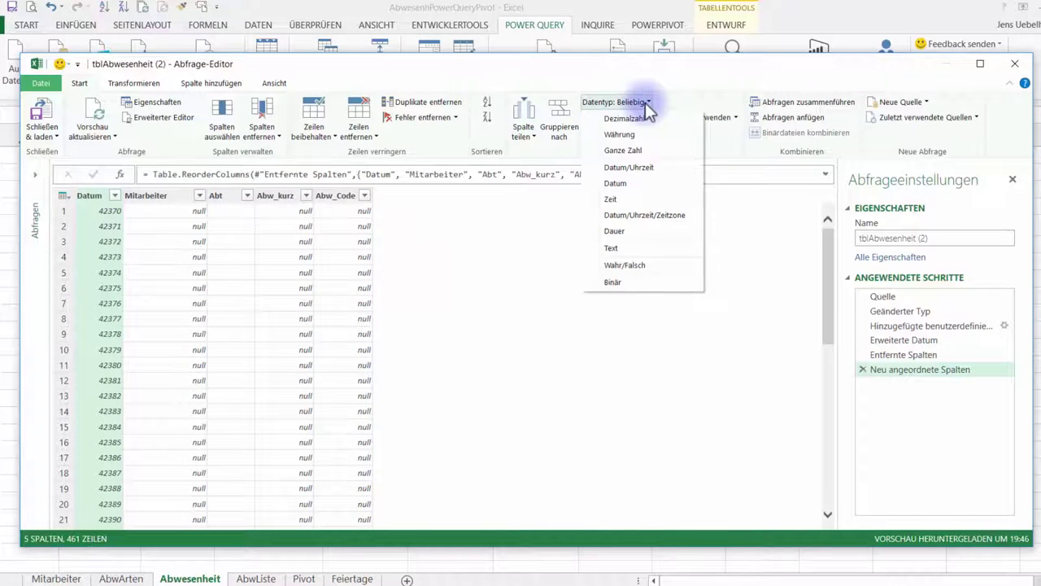
pyautogui.click(632, 187)
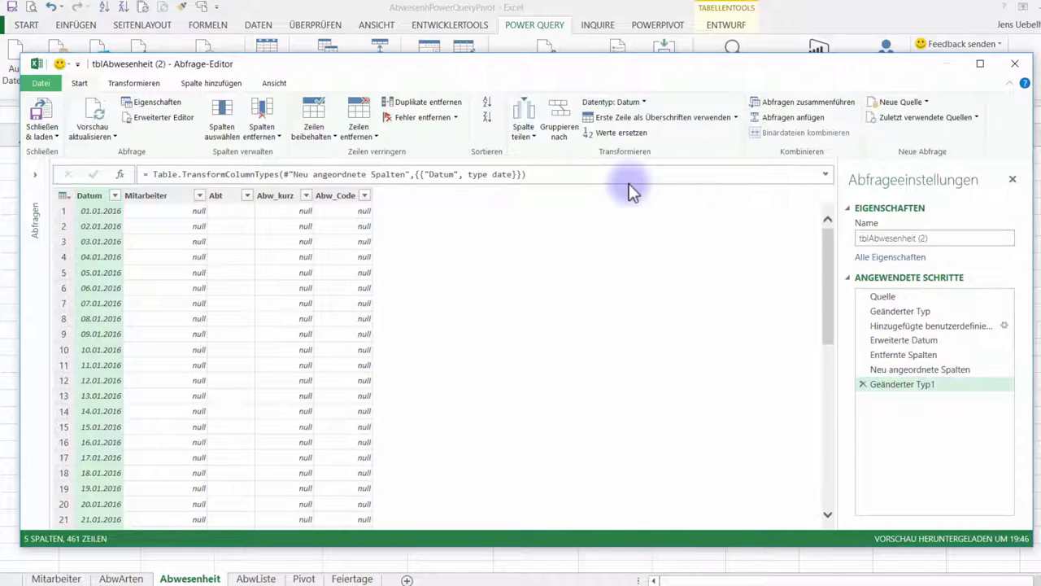
pyautogui.click(488, 106)
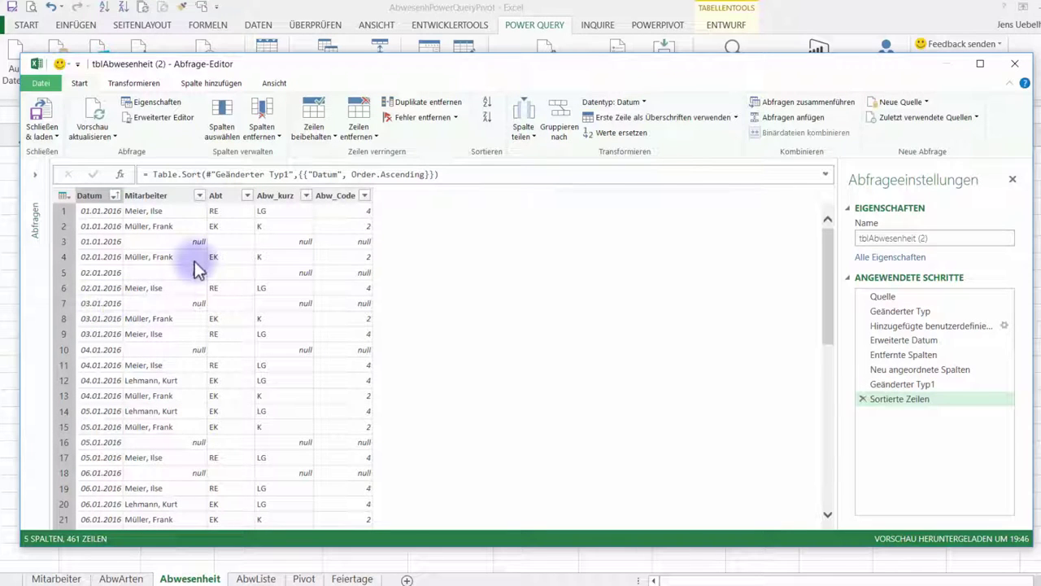
# Step: Close and load the query's 461 daily rows into the workbook, then view AbwListe
pyautogui.click(41, 108)
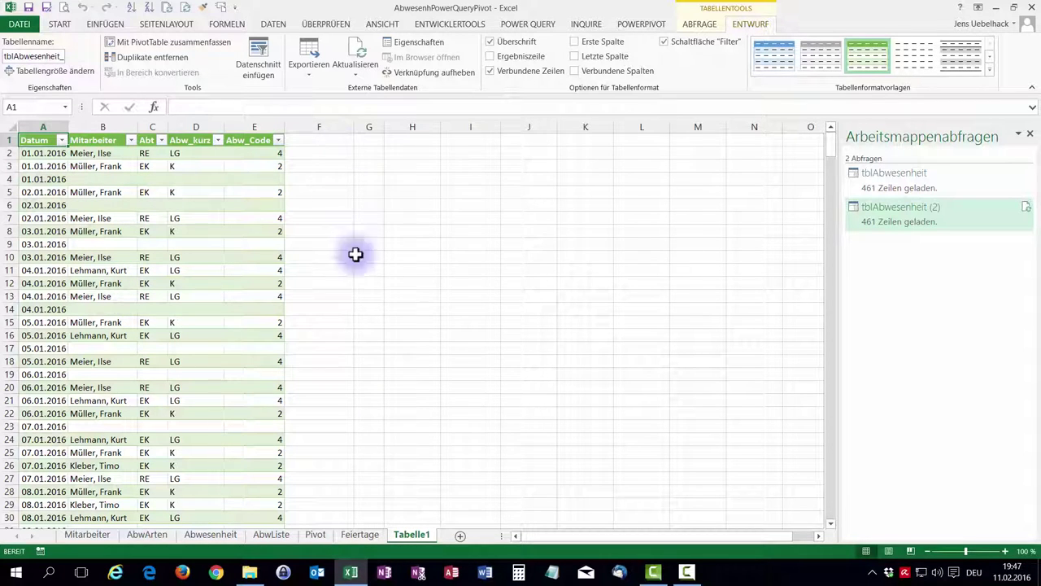
pyautogui.click(271, 535)
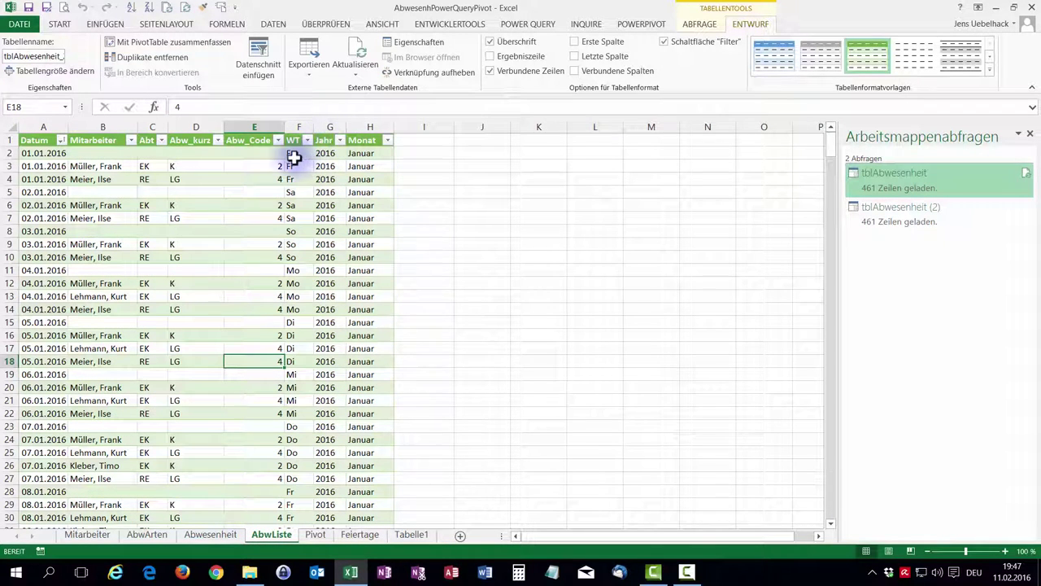
pyautogui.click(294, 153)
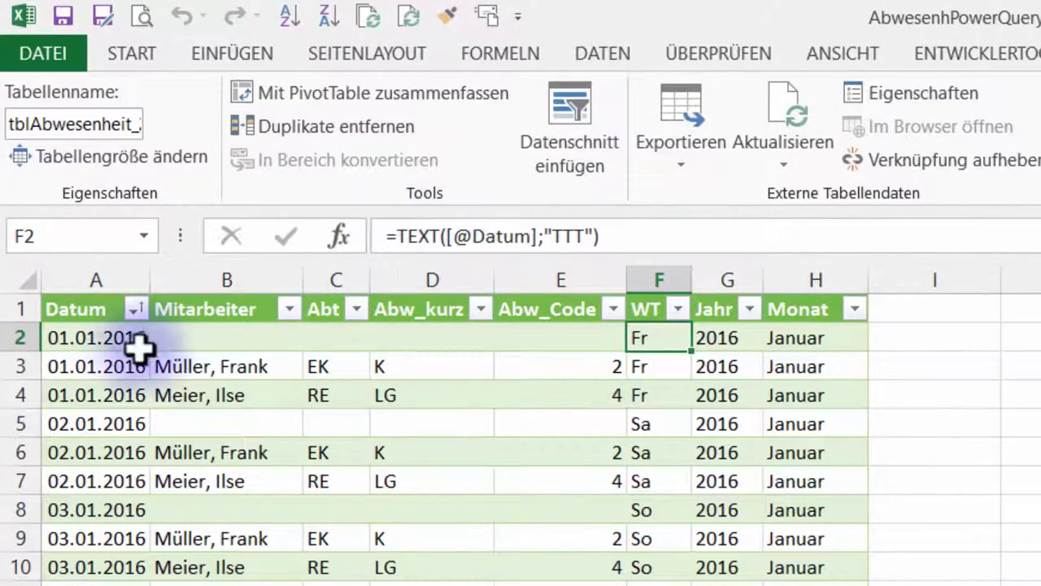
pyautogui.press('F2')
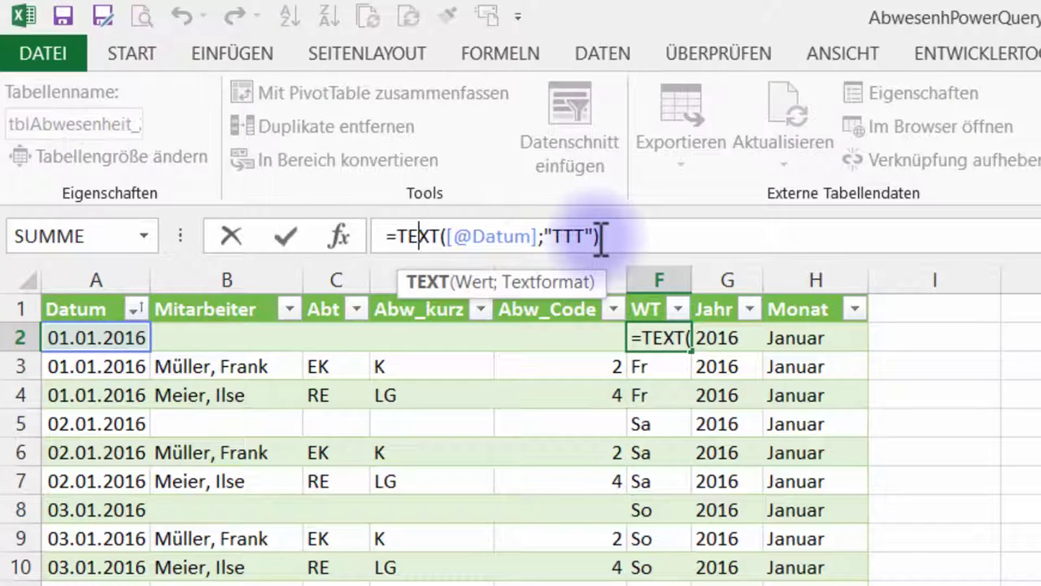
pyautogui.press('Escape')
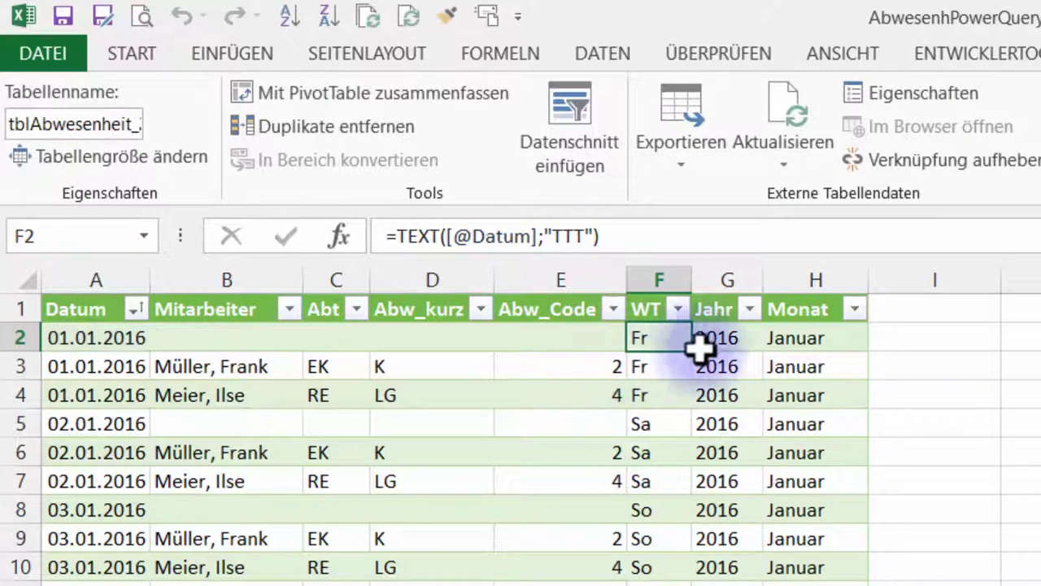
pyautogui.click(732, 338)
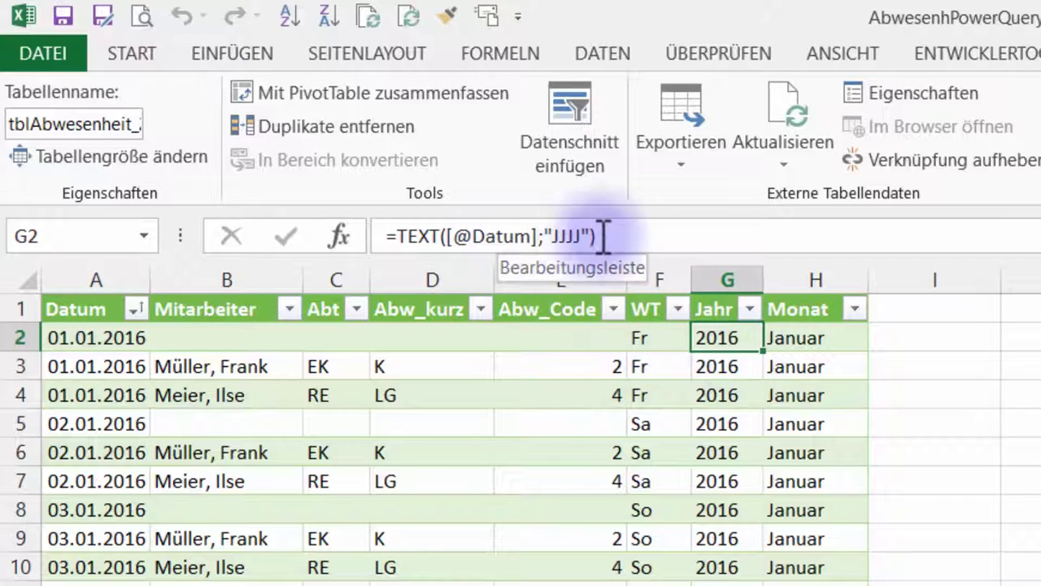
pyautogui.click(783, 340)
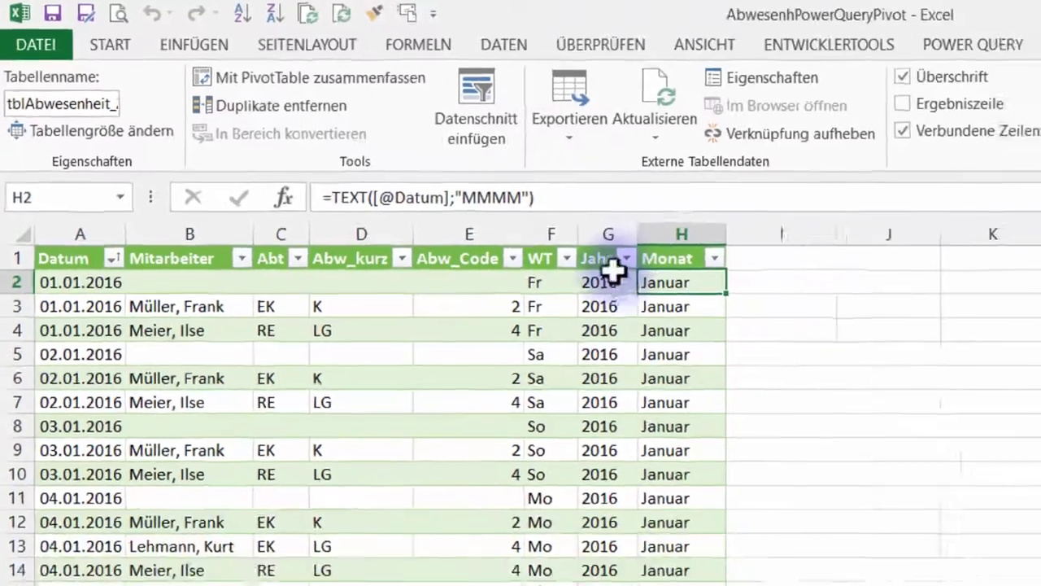
pyautogui.click(269, 262)
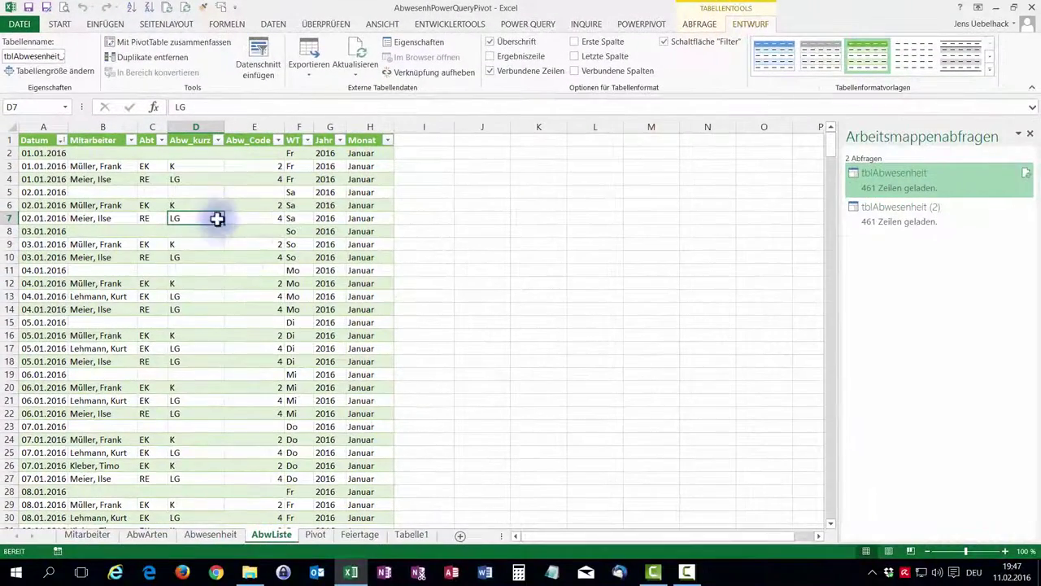
# Step: Insert a PivotTable from the AbwListe table on a new worksheet
pyautogui.click(92, 23)
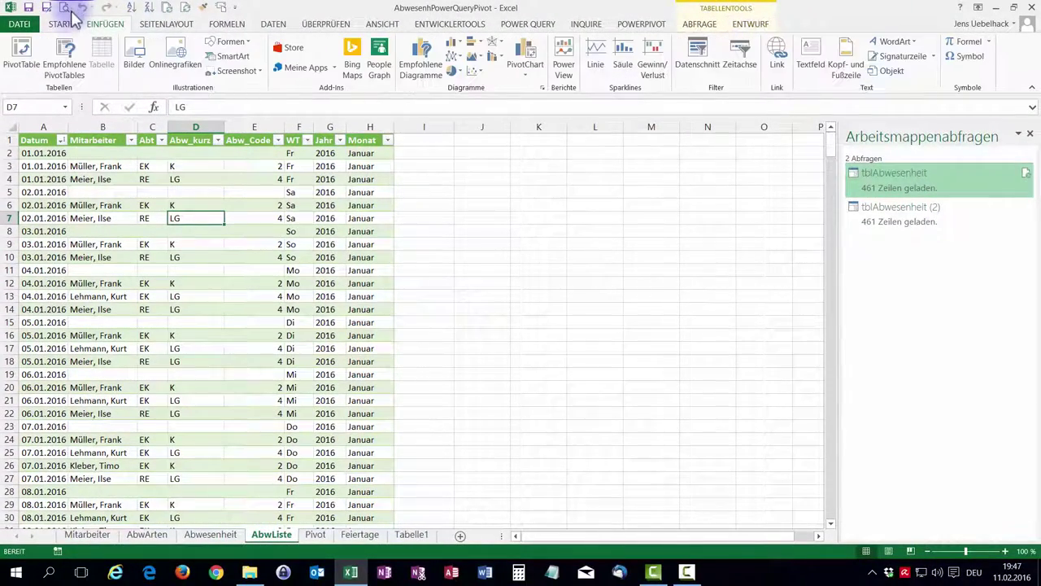
pyautogui.click(21, 50)
pyautogui.click(460, 317)
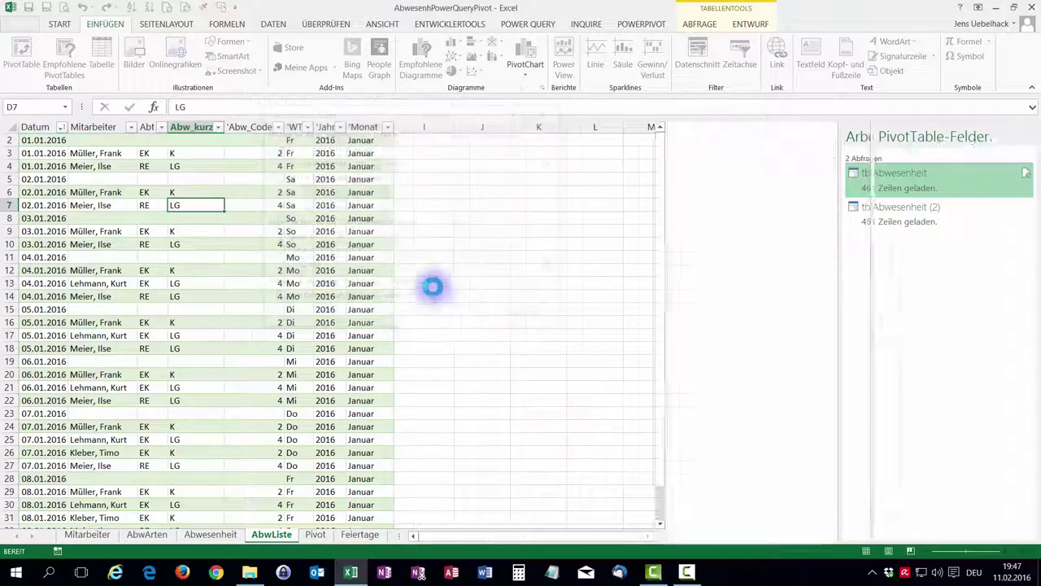